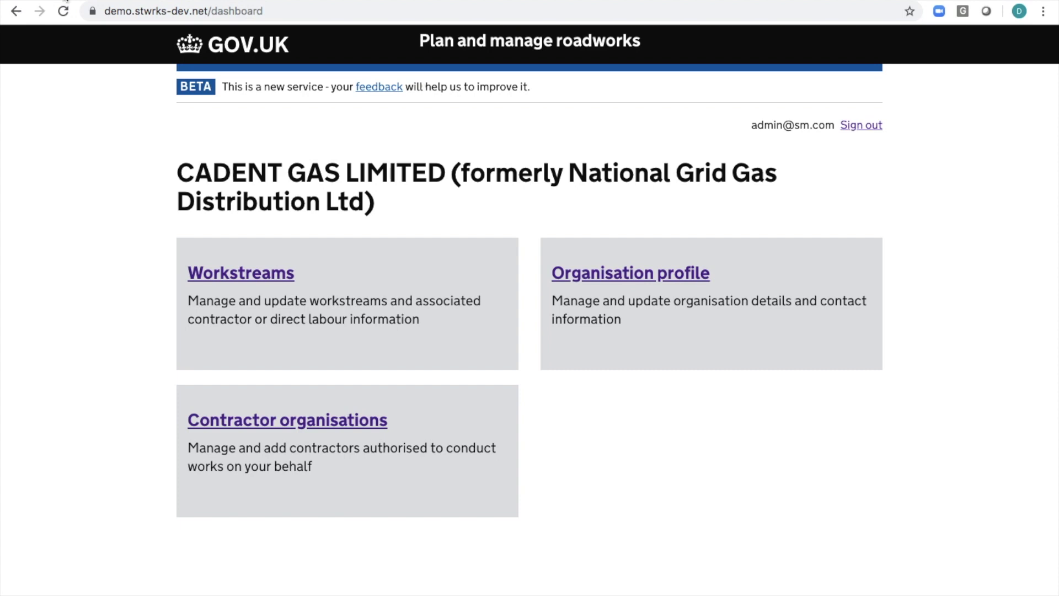
Step: Open the Organisation profile and its Change organisation details form to review current values
{"action": "left_click", "coordinate": [577, 276]}
{"action": "scroll", "coordinate": [578, 274], "scroll_direction": "down", "scroll_amount": 1}
{"action": "scroll", "coordinate": [577, 275], "scroll_direction": "down", "scroll_amount": 2}
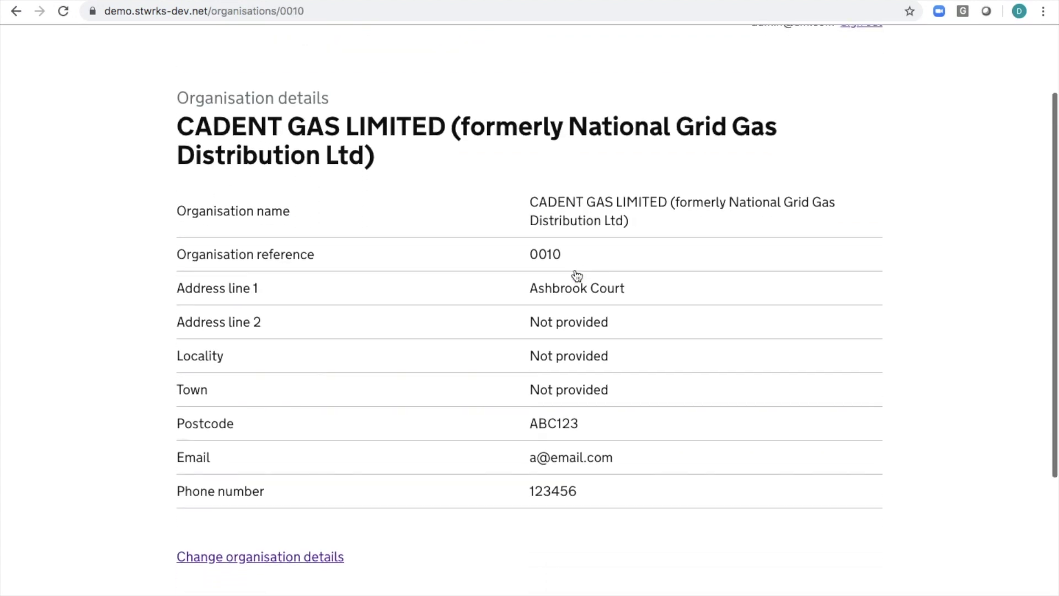
{"action": "scroll", "coordinate": [577, 275], "scroll_direction": "down", "scroll_amount": 1}
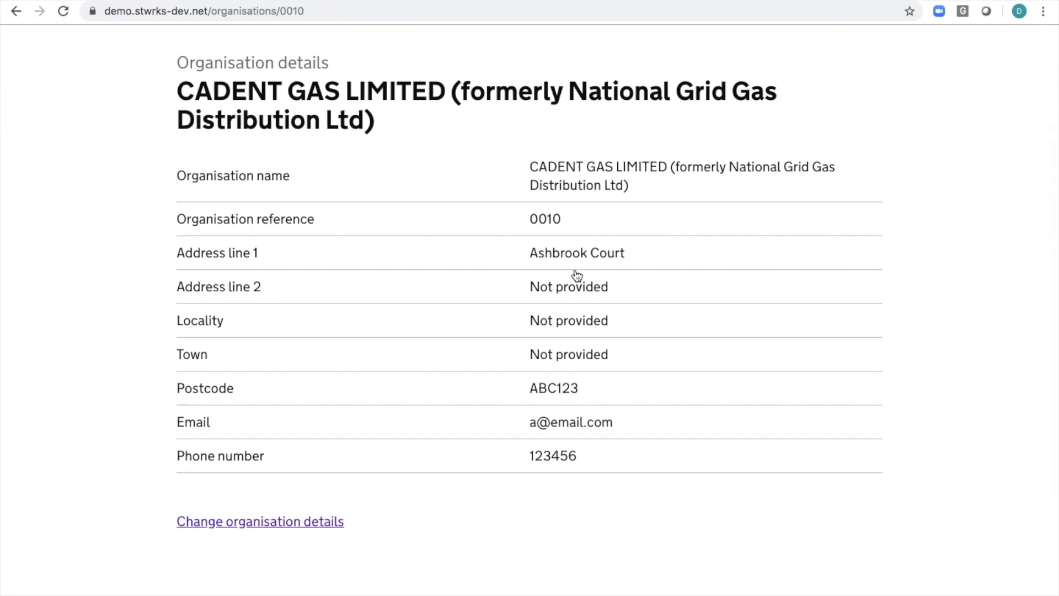
{"action": "left_click", "coordinate": [297, 526]}
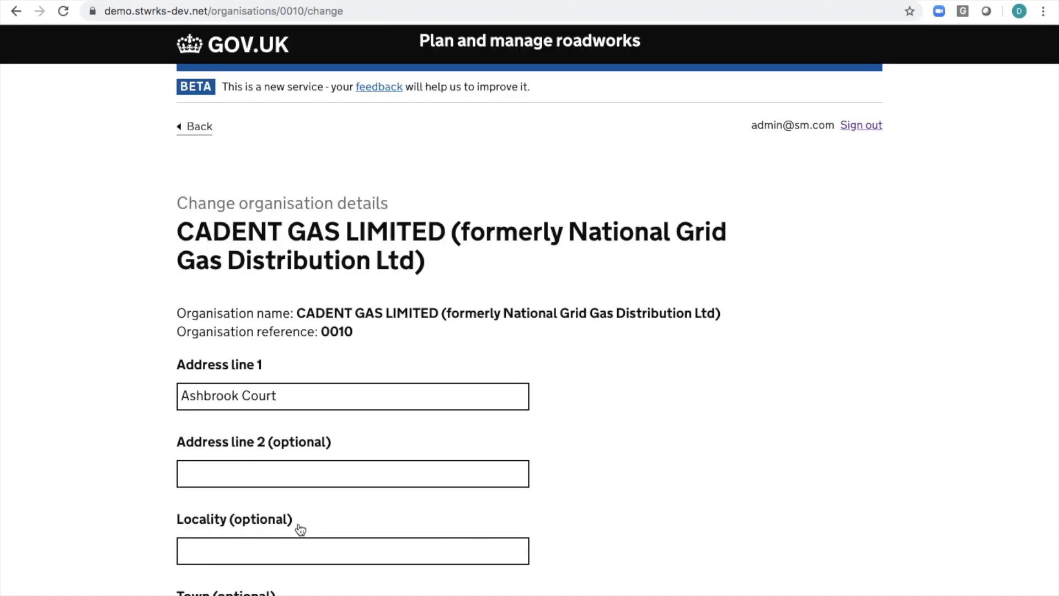
{"action": "scroll", "coordinate": [298, 531], "scroll_direction": "down", "scroll_amount": 2}
{"action": "scroll", "coordinate": [580, 338], "scroll_direction": "down", "scroll_amount": 2}
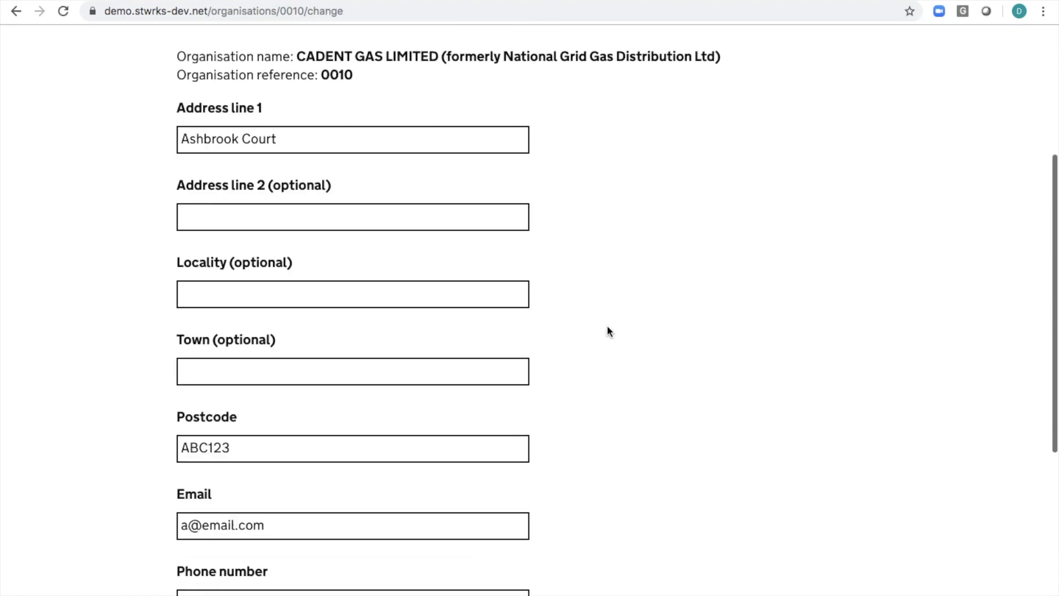
{"action": "scroll", "coordinate": [608, 331], "scroll_direction": "down", "scroll_amount": 1}
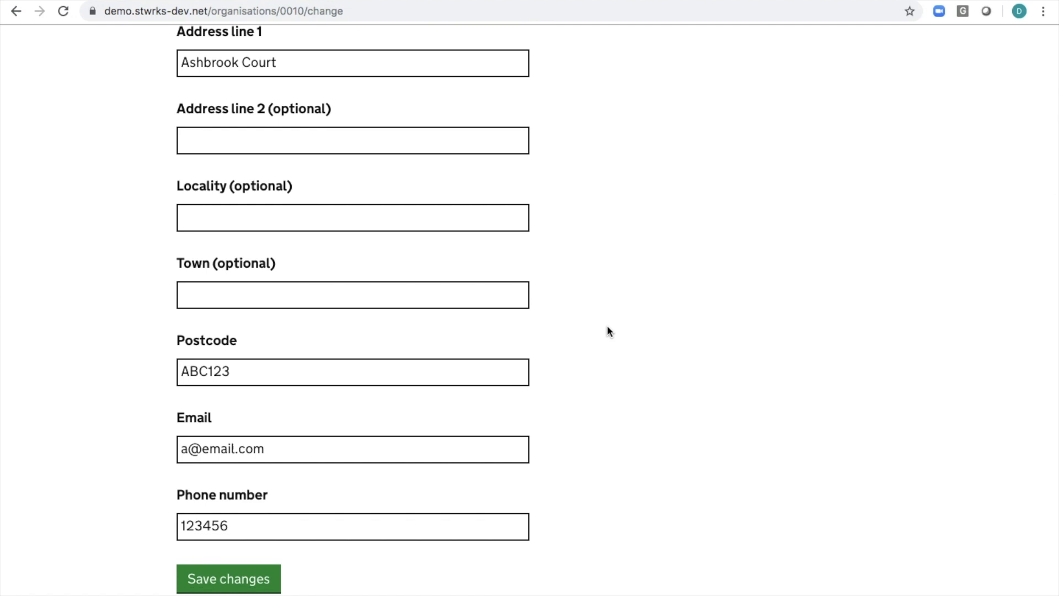
{"action": "scroll", "coordinate": [607, 331], "scroll_direction": "up", "scroll_amount": 2}
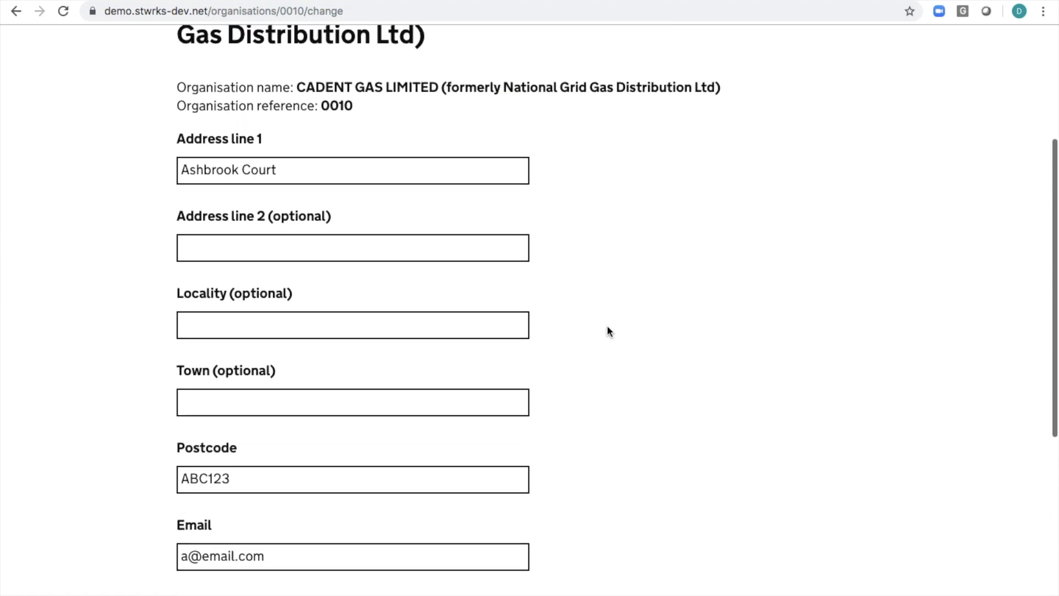
{"action": "scroll", "coordinate": [607, 331], "scroll_direction": "up", "scroll_amount": 1}
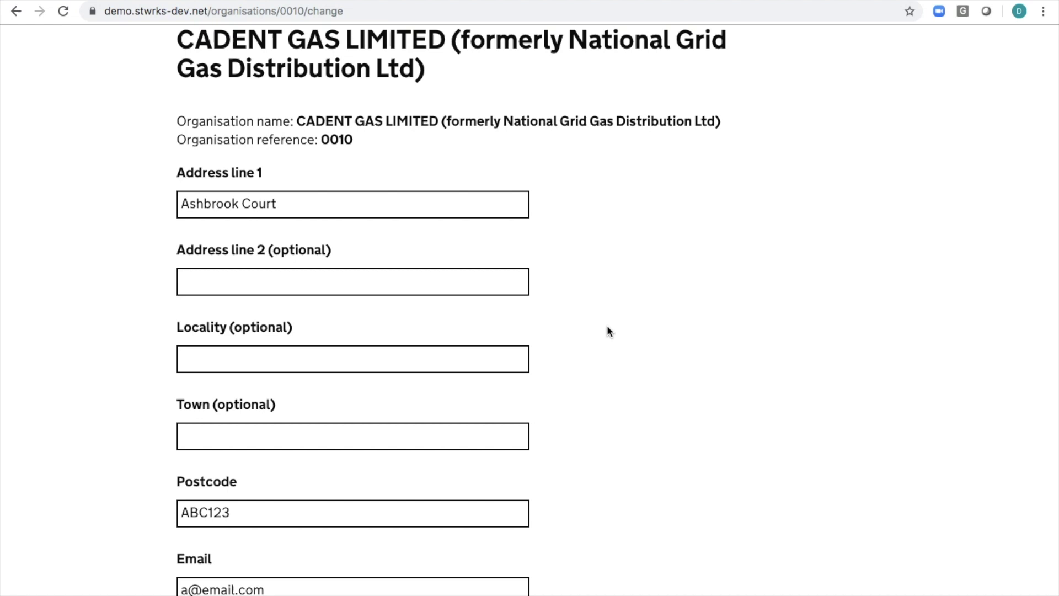
{"action": "scroll", "coordinate": [607, 331], "scroll_direction": "down", "scroll_amount": 1}
{"action": "scroll", "coordinate": [607, 331], "scroll_direction": "down", "scroll_amount": 1}
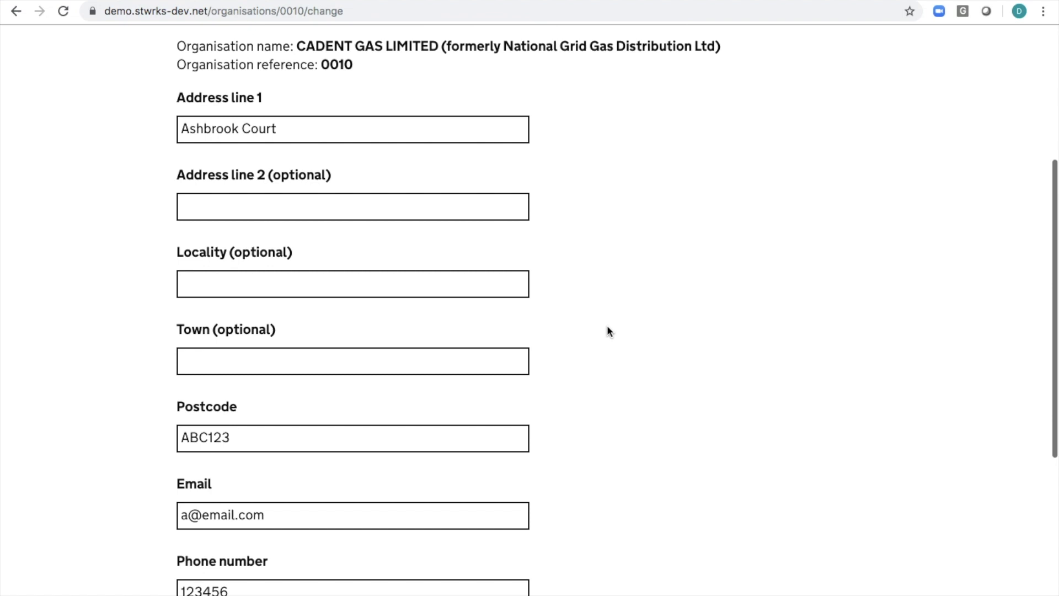
{"action": "scroll", "coordinate": [607, 332], "scroll_direction": "down", "scroll_amount": 2}
{"action": "scroll", "coordinate": [607, 331], "scroll_direction": "down", "scroll_amount": 2}
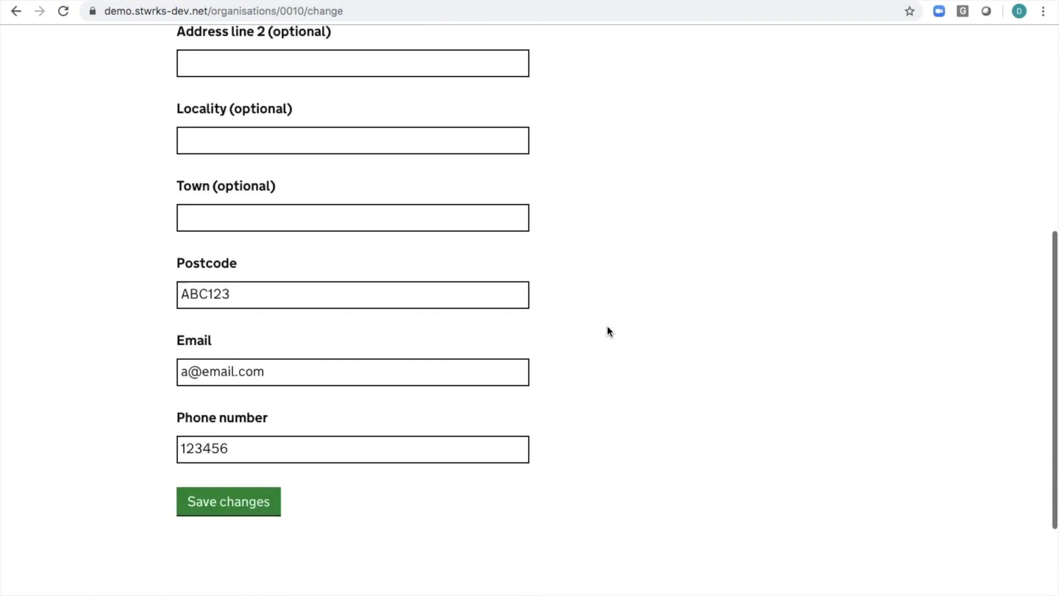
Step: Save the organisation details unchanged, view Contractor organisations, then go back to the dashboard
{"action": "left_click", "coordinate": [253, 511]}
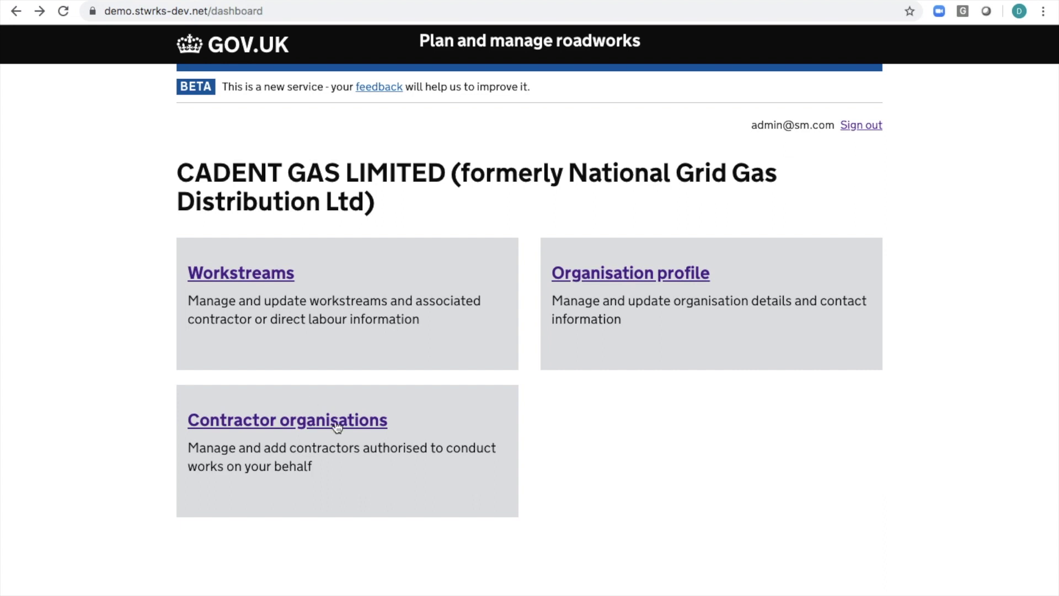
{"action": "left_click", "coordinate": [303, 422]}
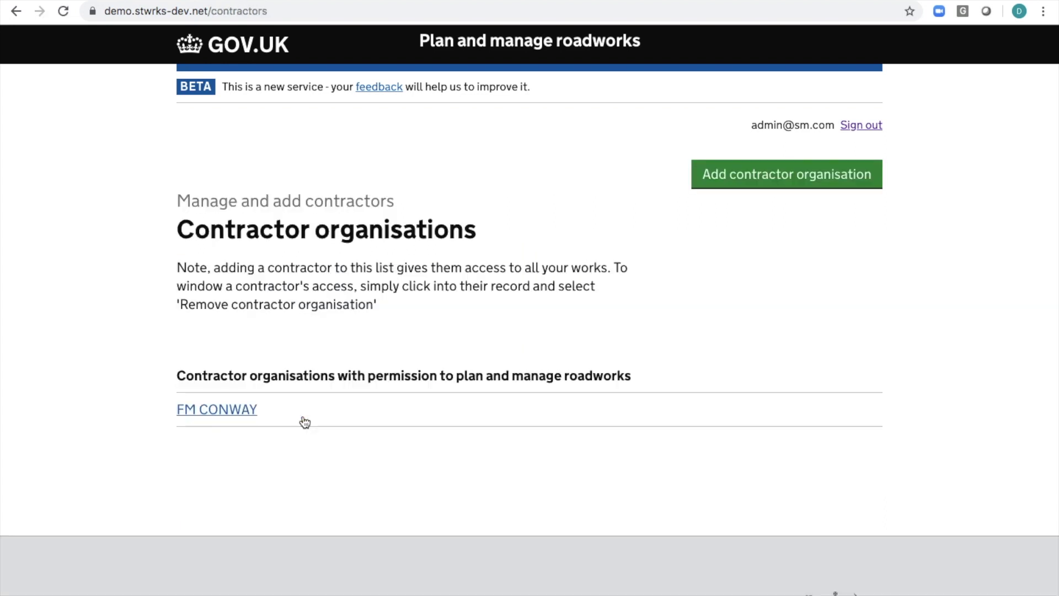
{"action": "scroll", "coordinate": [116, 342], "scroll_direction": "down", "scroll_amount": 1}
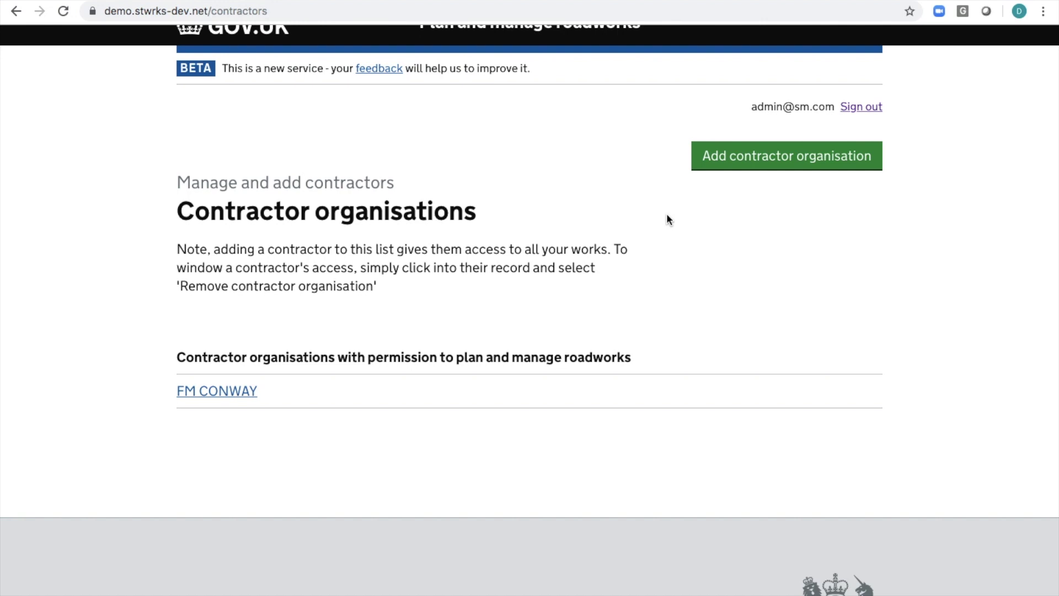
{"action": "left_click", "coordinate": [15, 18]}
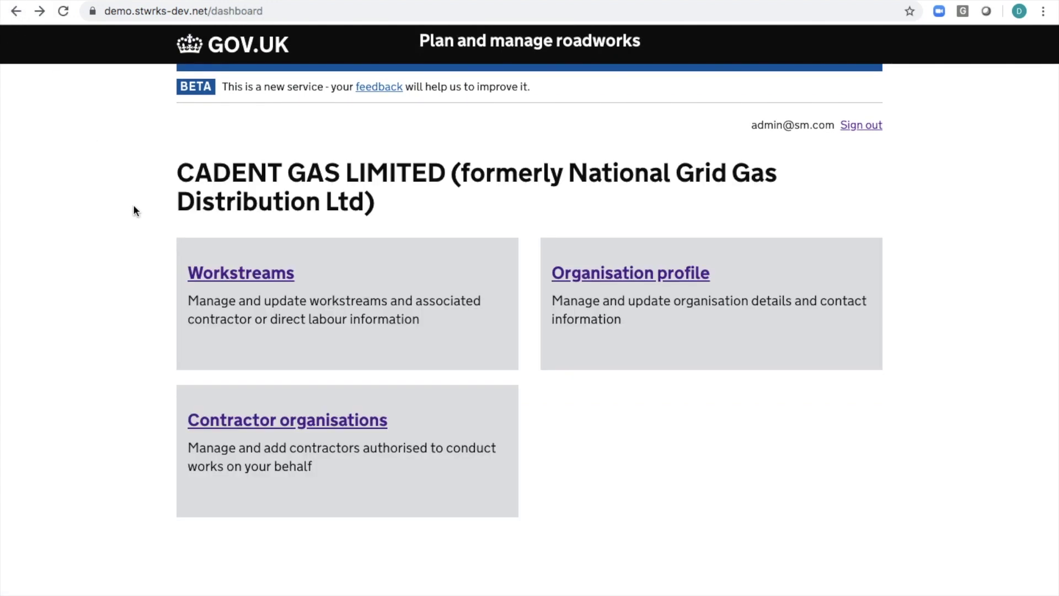
Step: Open the Workstreams list from the dashboard to see existing prefixes and statuses
{"action": "left_click", "coordinate": [217, 276]}
{"action": "scroll", "coordinate": [217, 277], "scroll_direction": "down", "scroll_amount": 1}
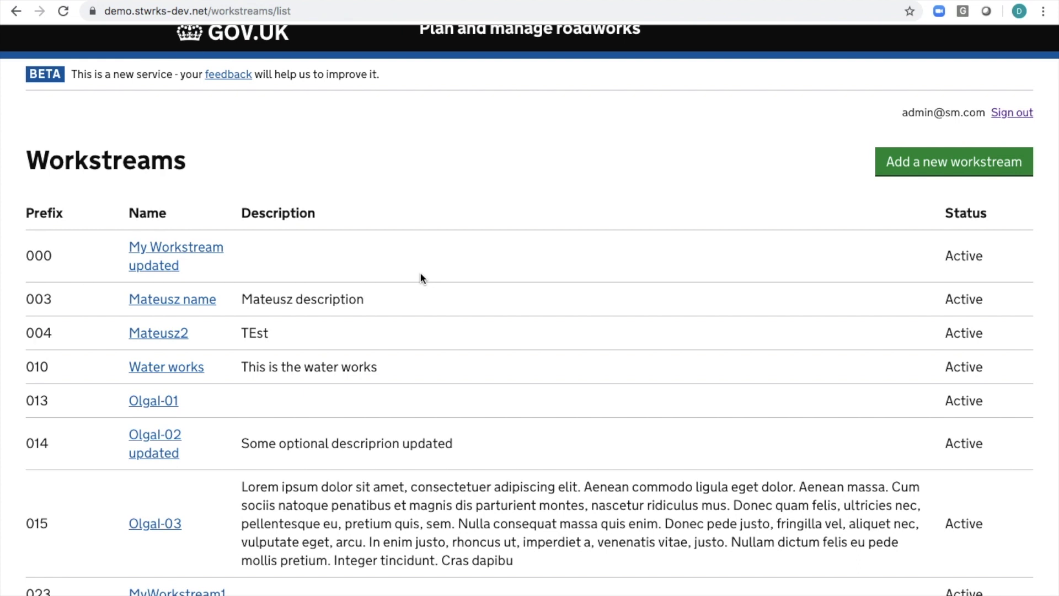
Step: Start a new workstream with prefix 050, name 'The Hole Story' and a description
{"action": "left_click", "coordinate": [888, 166]}
{"action": "scroll", "coordinate": [615, 274], "scroll_direction": "down", "scroll_amount": 1}
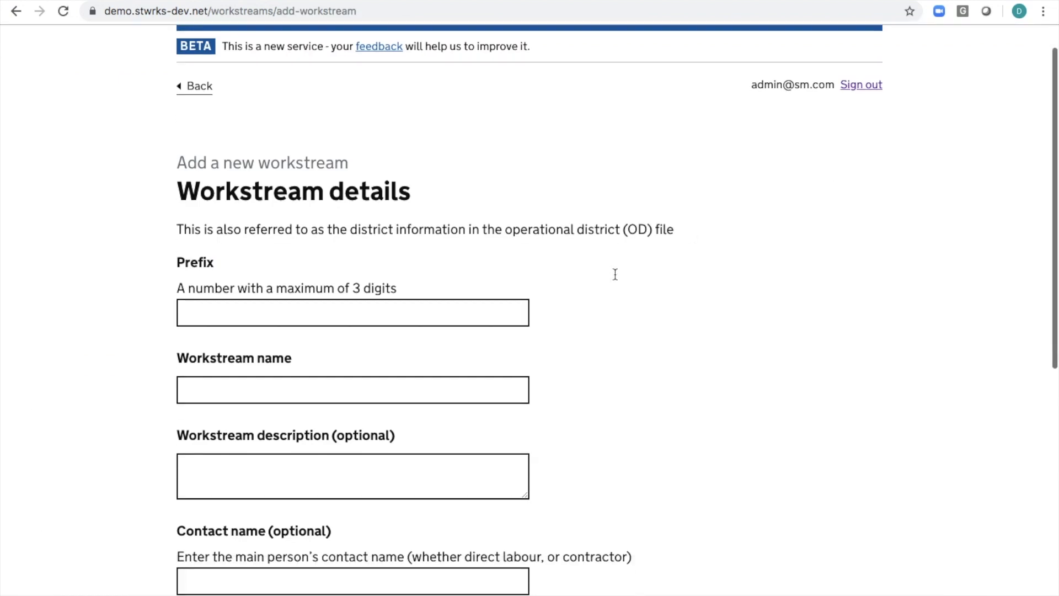
{"action": "scroll", "coordinate": [614, 274], "scroll_direction": "down", "scroll_amount": 1}
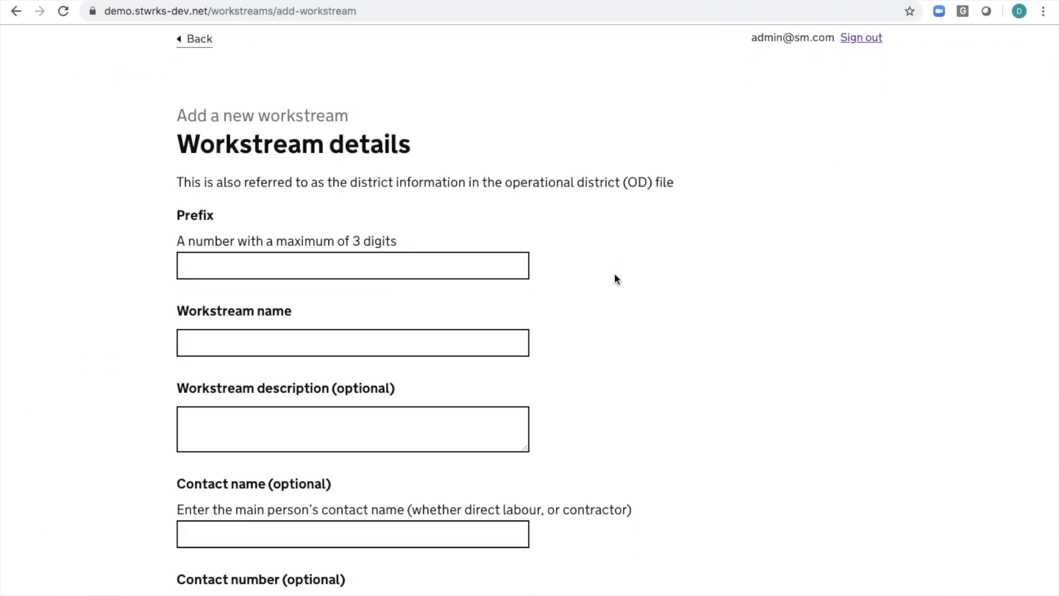
{"action": "scroll", "coordinate": [614, 280], "scroll_direction": "down", "scroll_amount": 1}
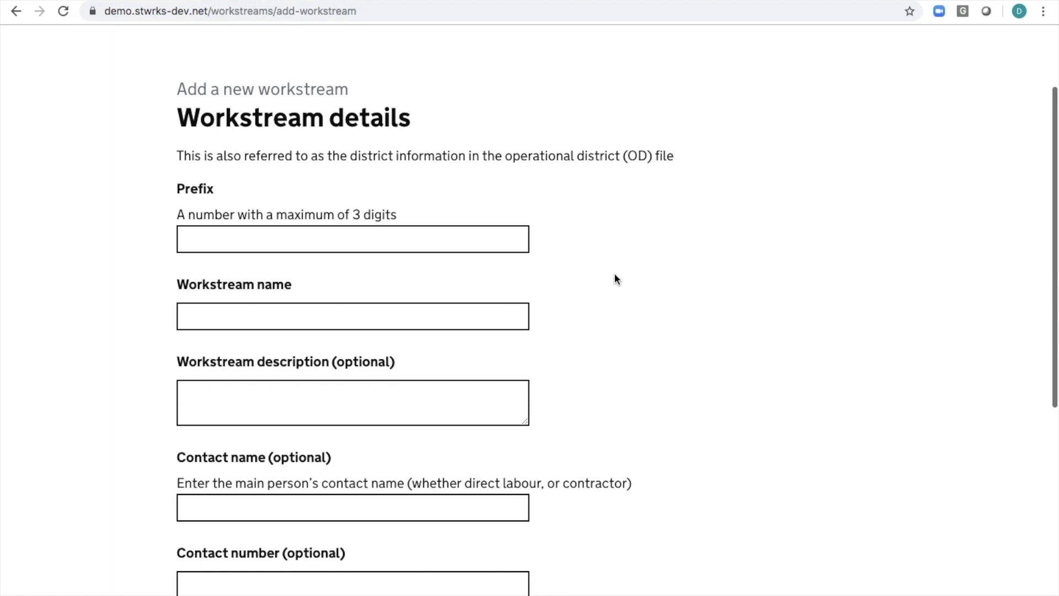
{"action": "left_click", "coordinate": [342, 251]}
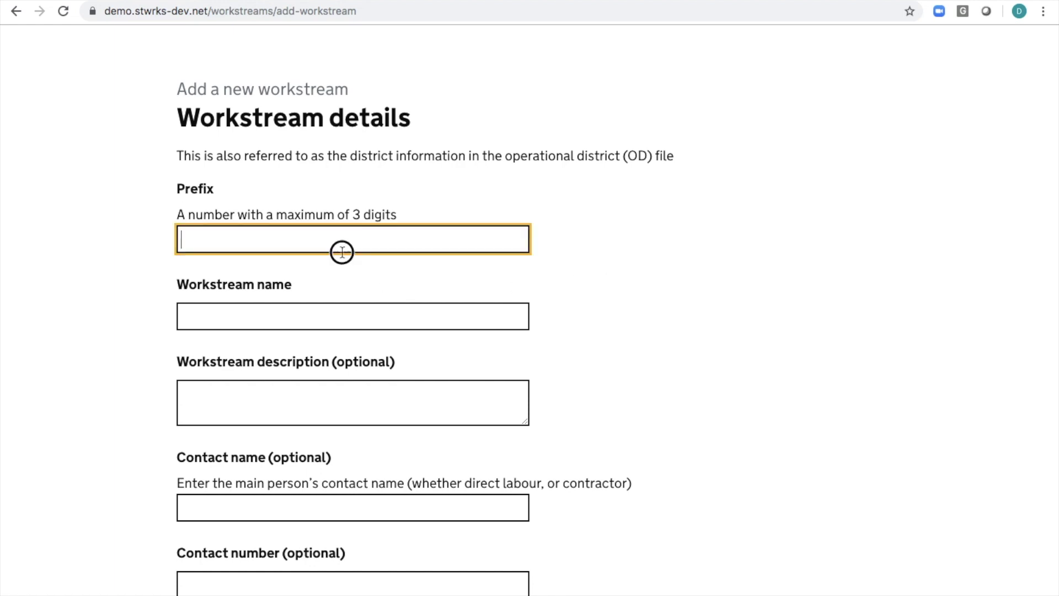
{"action": "type", "text": "050"}
{"action": "left_click", "coordinate": [337, 318]}
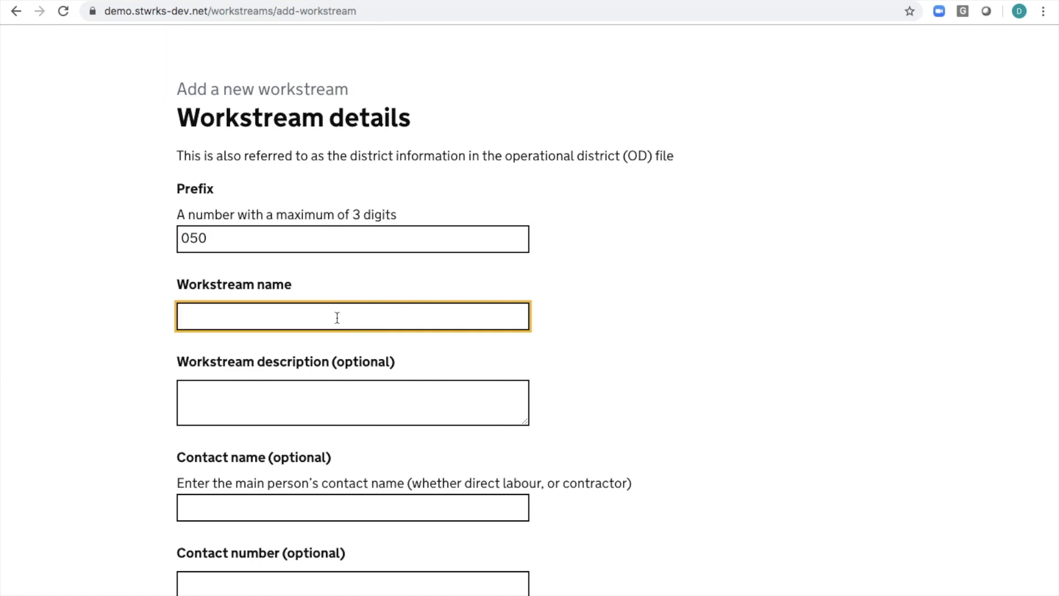
{"action": "type", "text": "The Hole St"}
{"action": "type", "text": "ory"}
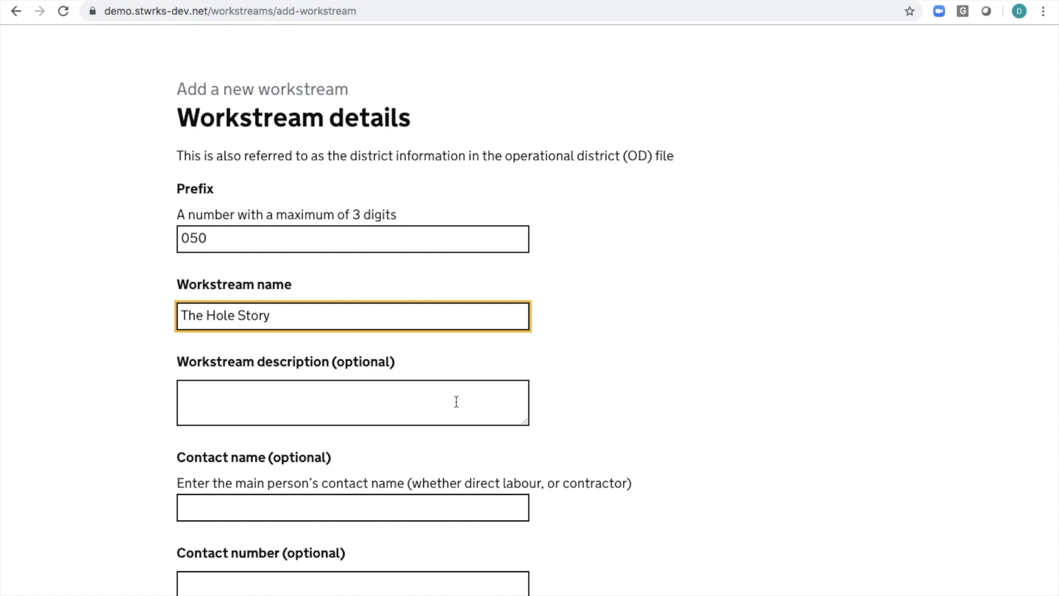
{"action": "left_click", "coordinate": [455, 402]}
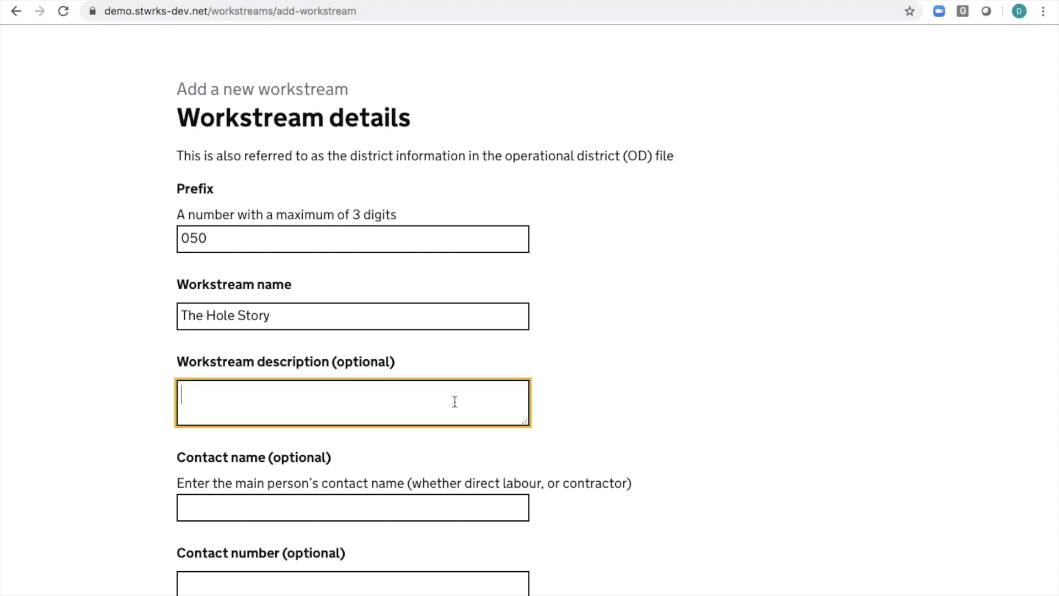
{"action": "type", "text": "New sup"}
{"action": "type", "text": "plies only"}
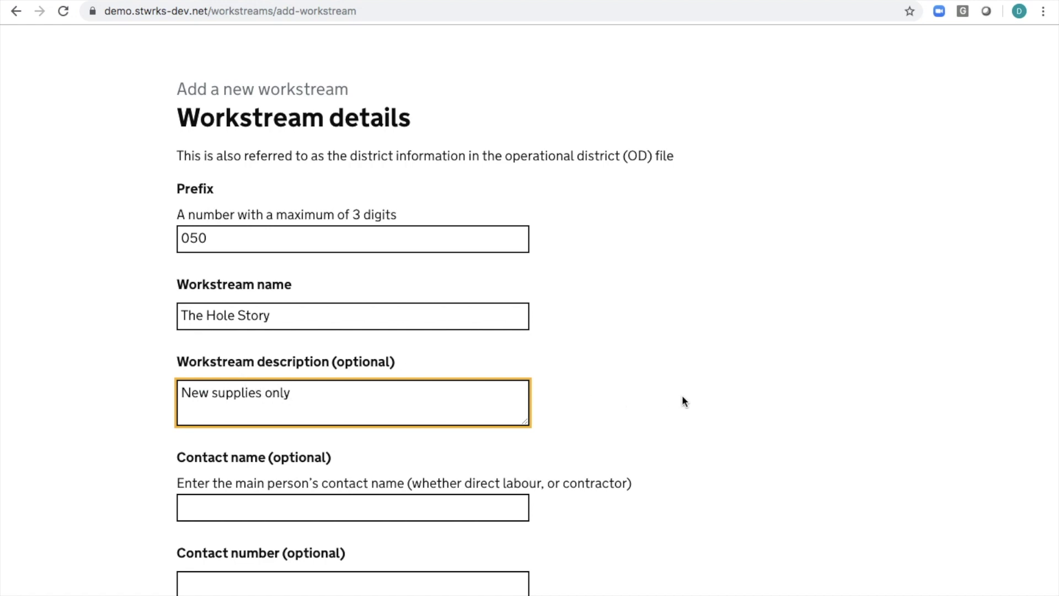
{"action": "left_click", "coordinate": [682, 396]}
{"action": "scroll", "coordinate": [682, 397], "scroll_direction": "down", "scroll_amount": 3}
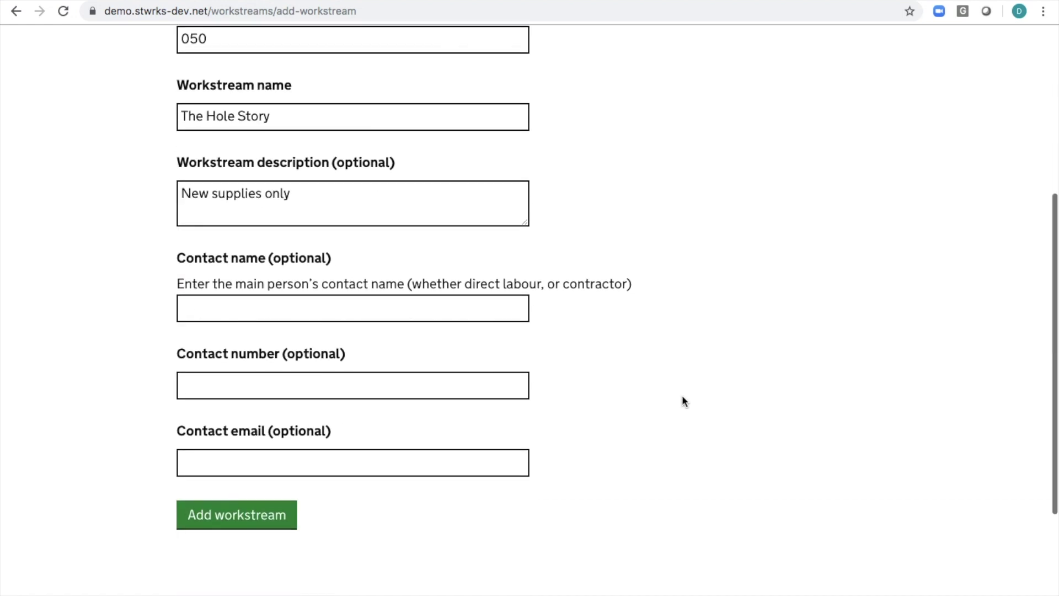
Step: Enter the workstream's contact name, number and email, correcting a typo in the email
{"action": "left_click", "coordinate": [406, 312]}
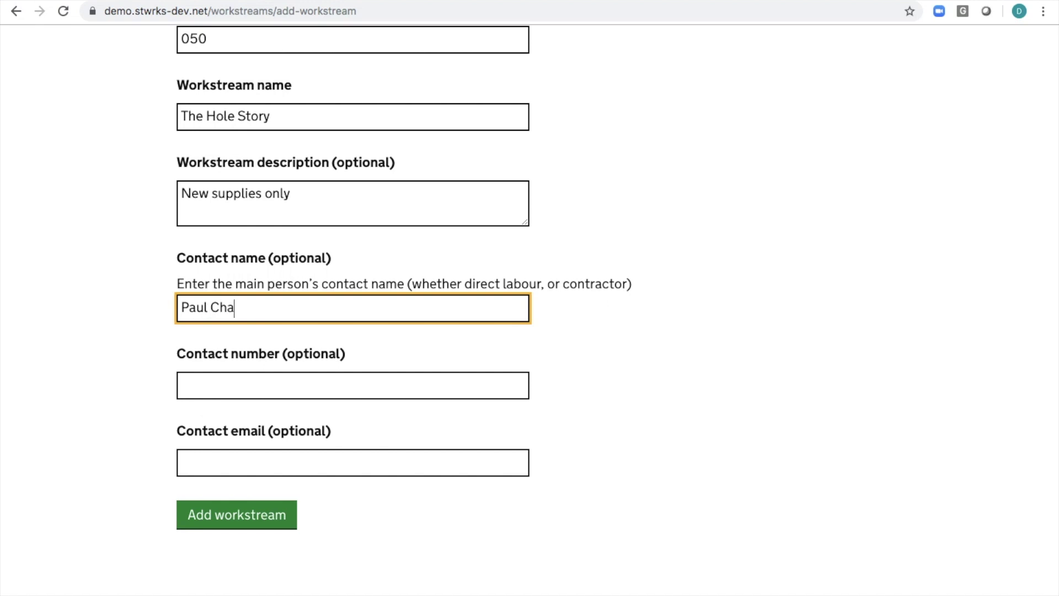
{"action": "left_click", "coordinate": [408, 382]}
{"action": "scroll", "coordinate": [408, 382], "scroll_direction": "down", "scroll_amount": 2}
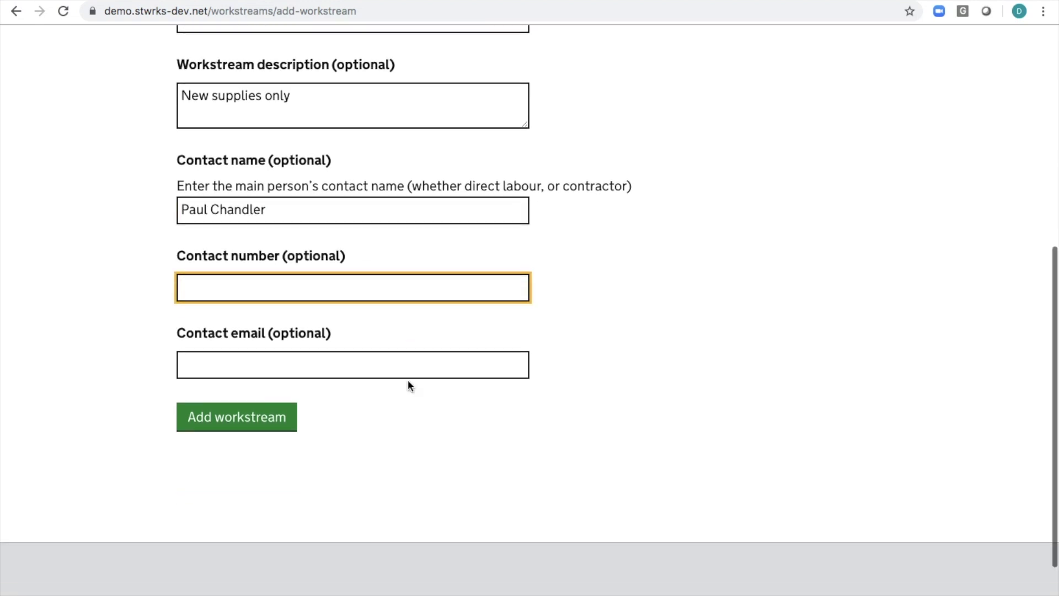
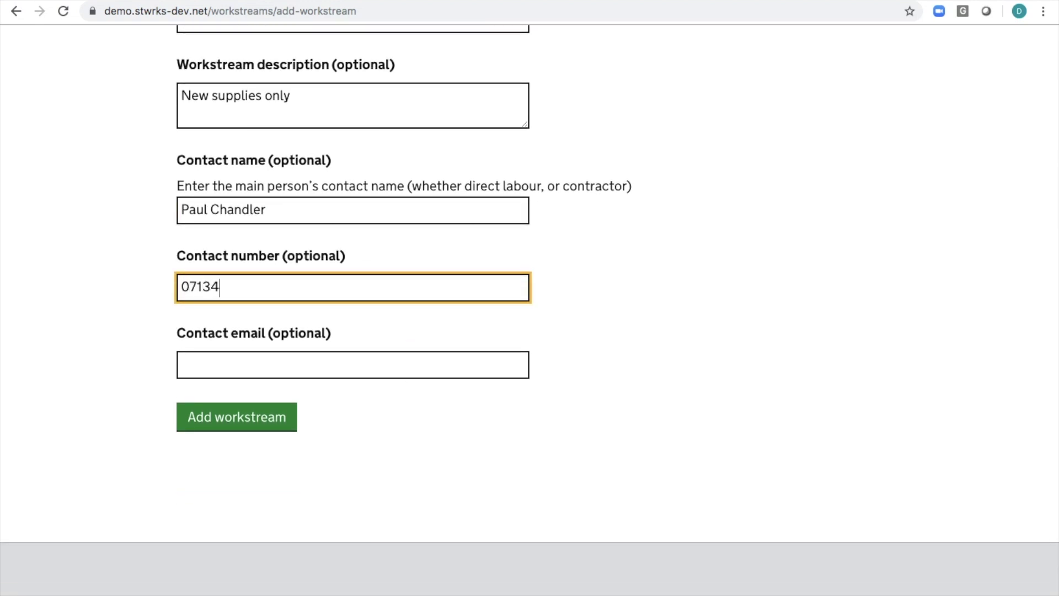
{"action": "left_click", "coordinate": [368, 376]}
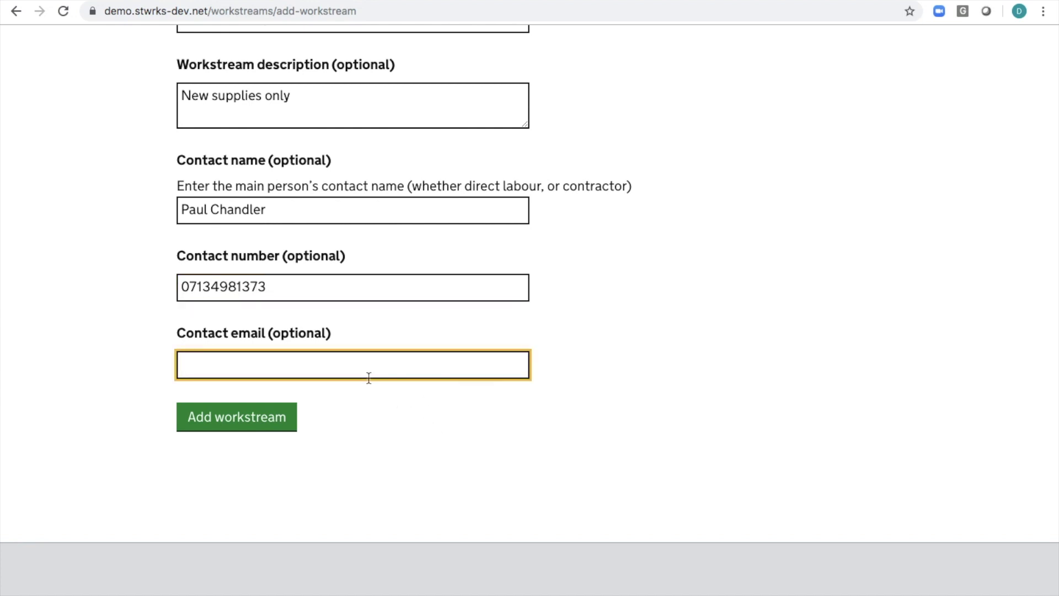
{"action": "type", "text": "te"}
{"action": "key", "text": "BackSpace"}
{"action": "key", "text": "BackSpace"}
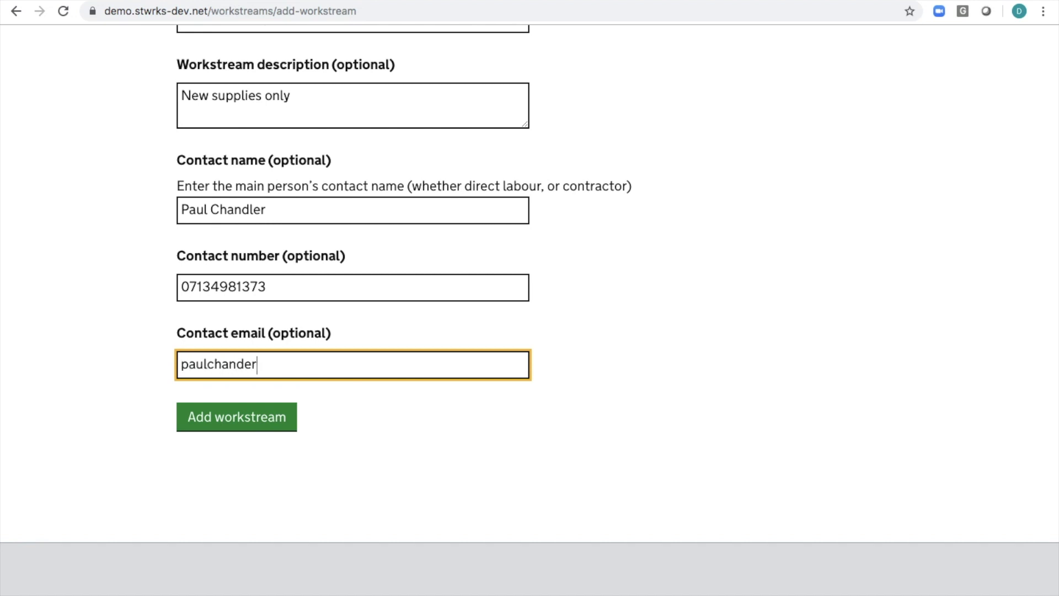
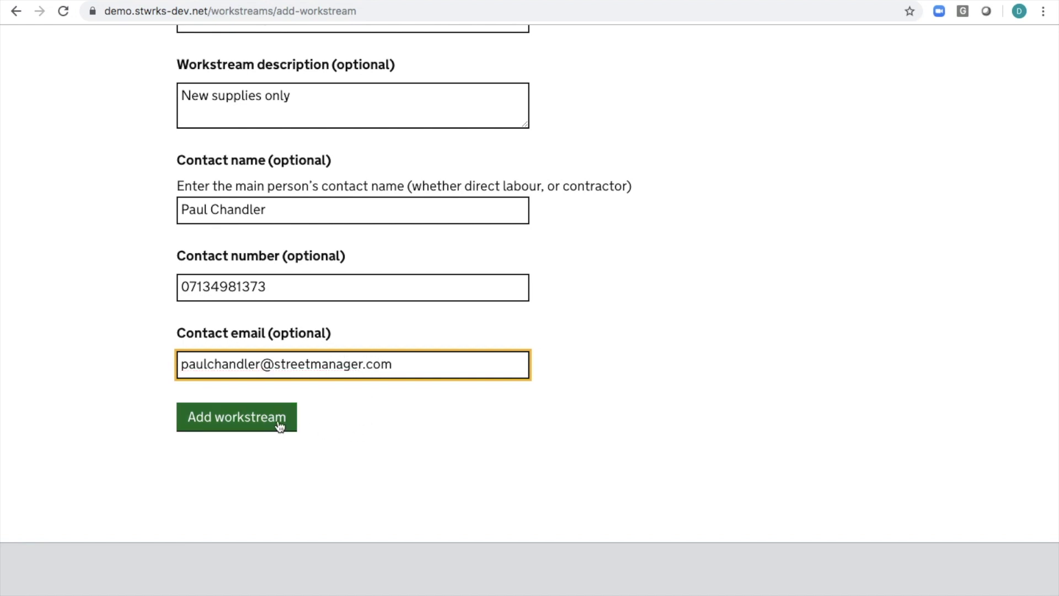
Step: Submit workstream 050 'The Hole Story' and open it from the Workstreams list
{"action": "left_click", "coordinate": [279, 426]}
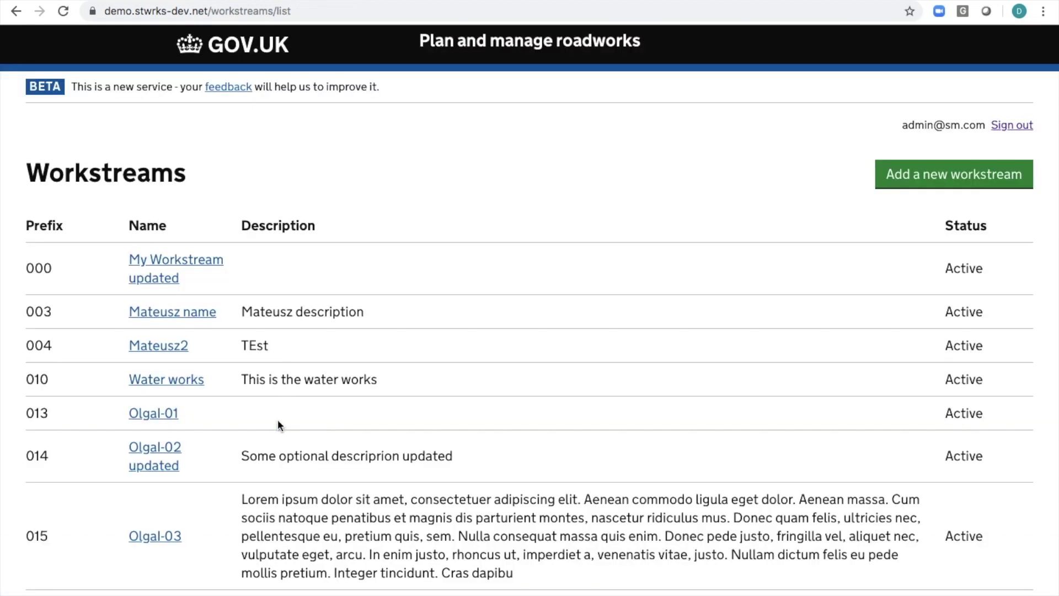
{"action": "scroll", "coordinate": [277, 425], "scroll_direction": "down", "scroll_amount": 5}
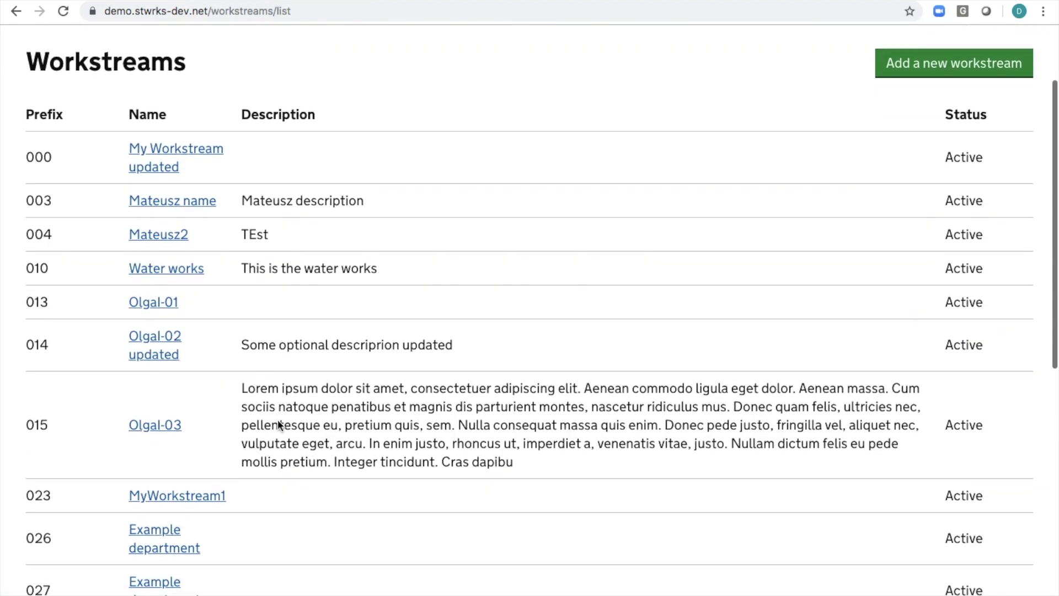
{"action": "scroll", "coordinate": [277, 419], "scroll_direction": "down", "scroll_amount": 4}
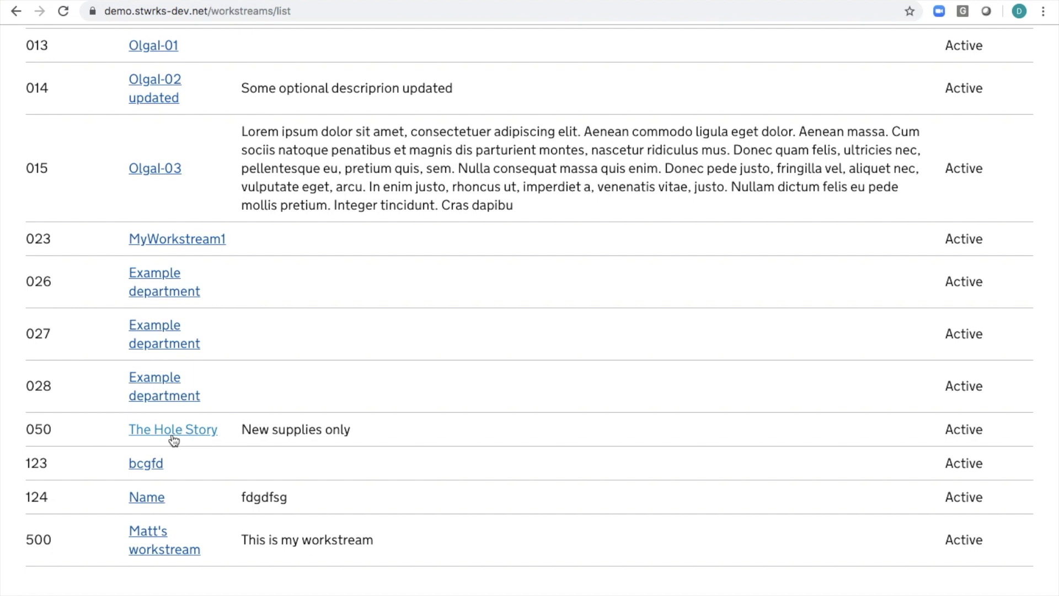
{"action": "left_click", "coordinate": [173, 431]}
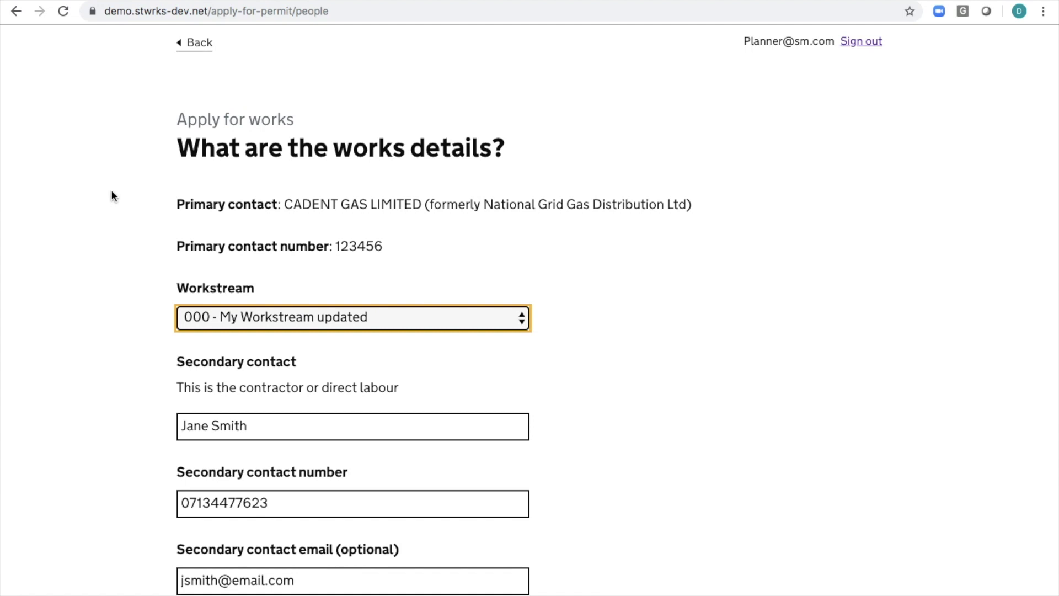
{"action": "scroll", "coordinate": [111, 195], "scroll_direction": "down", "scroll_amount": 1}
{"action": "scroll", "coordinate": [111, 195], "scroll_direction": "down", "scroll_amount": 1}
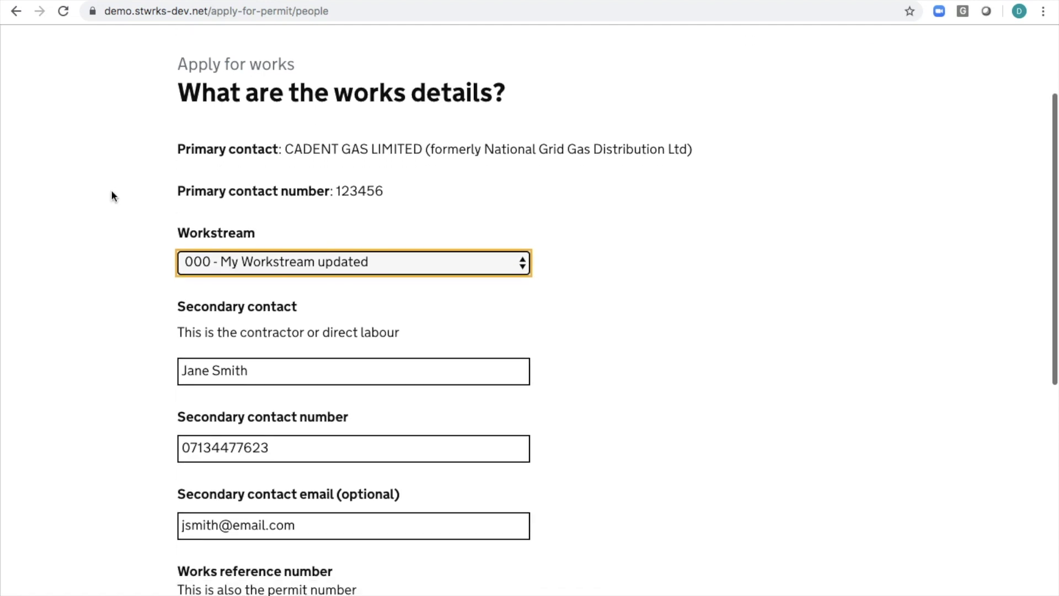
{"action": "scroll", "coordinate": [111, 195], "scroll_direction": "down", "scroll_amount": 2}
Step: Select workstream 050 - The Hole Story, briefly trying 124 - Name before reselecting it
{"action": "left_click", "coordinate": [199, 145]}
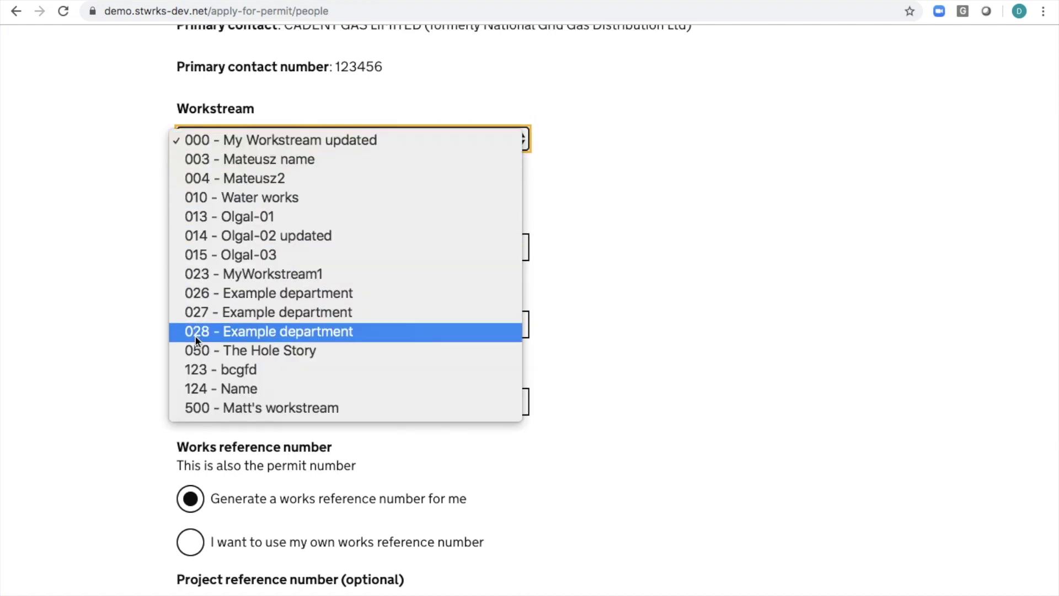
{"action": "left_click", "coordinate": [201, 351]}
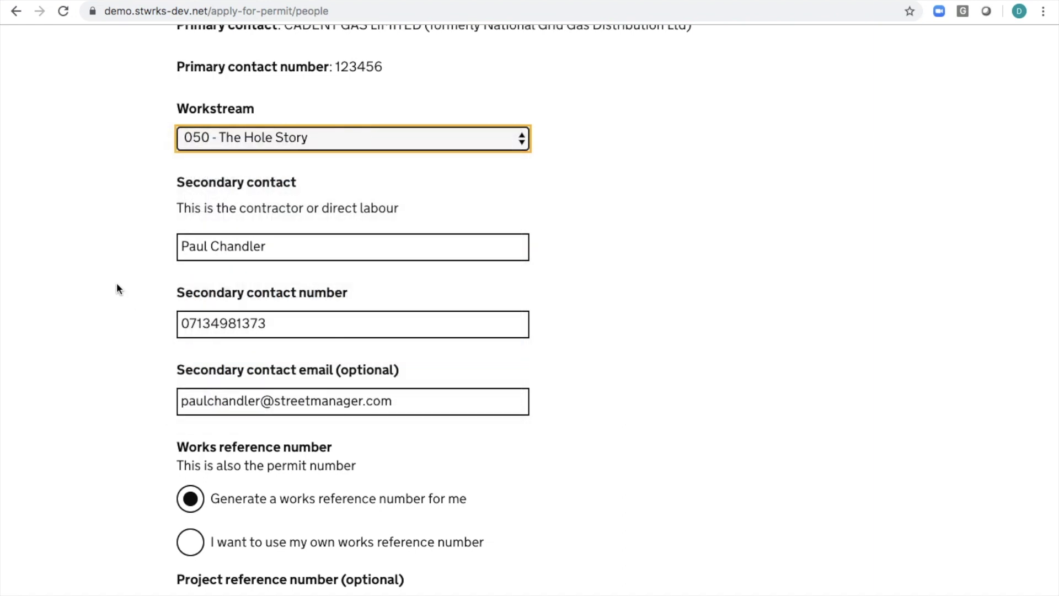
{"action": "scroll", "coordinate": [117, 288], "scroll_direction": "down", "scroll_amount": 1}
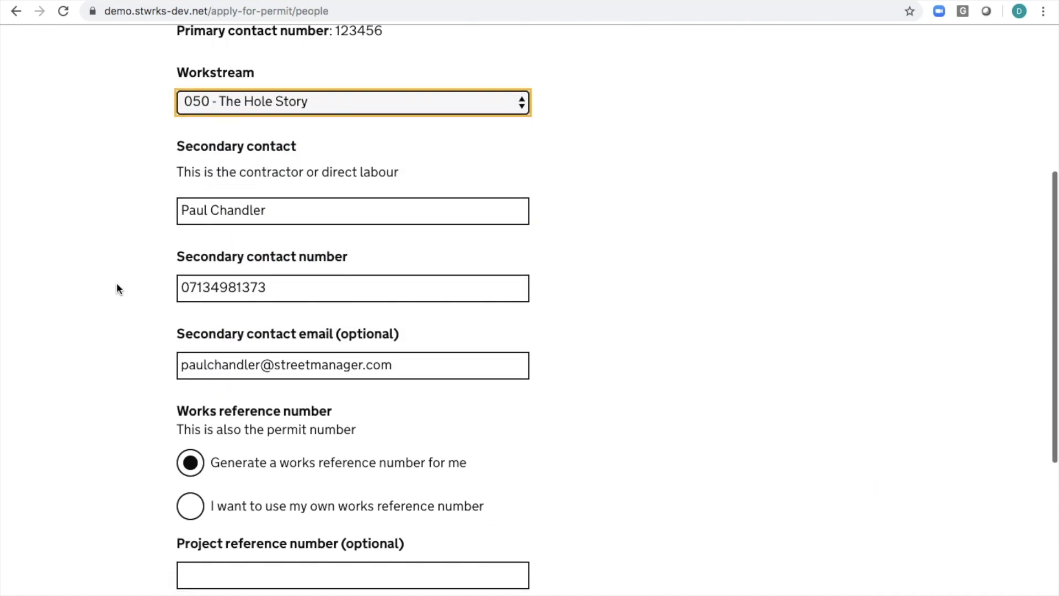
{"action": "left_click", "coordinate": [201, 110]}
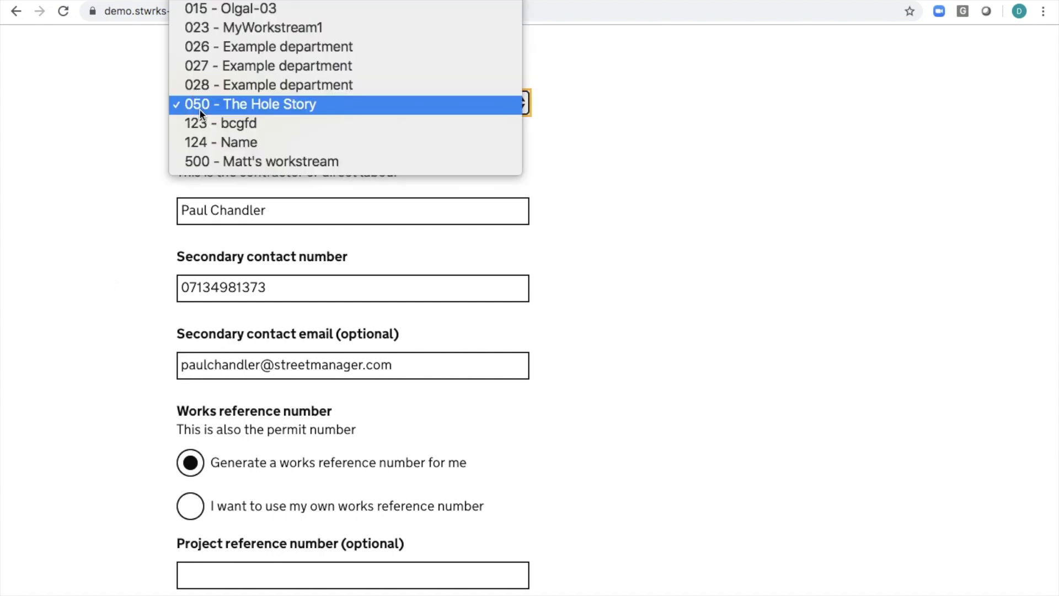
{"action": "left_click", "coordinate": [205, 144]}
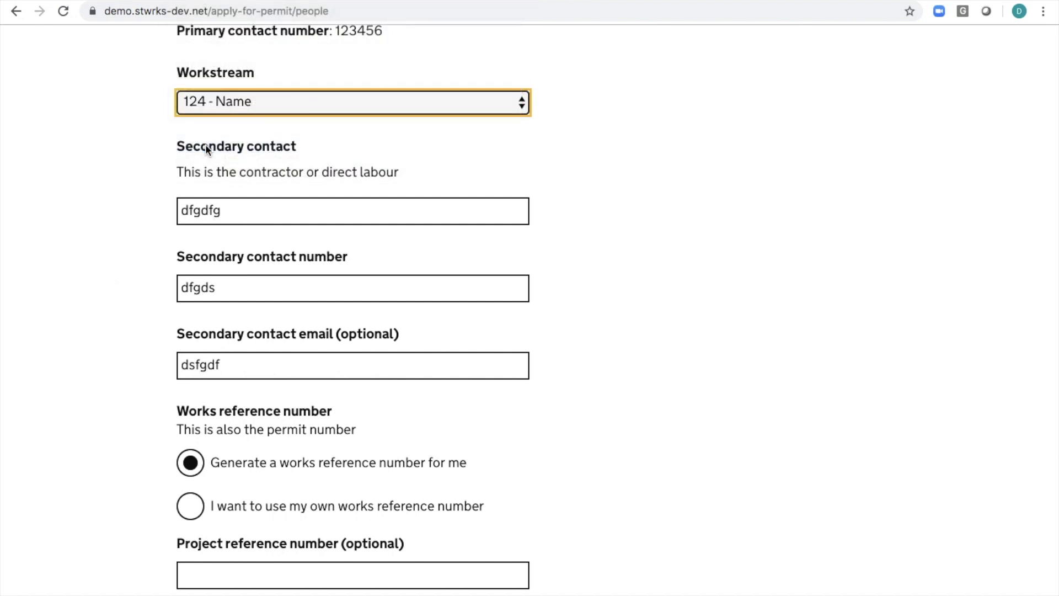
{"action": "left_click", "coordinate": [237, 104]}
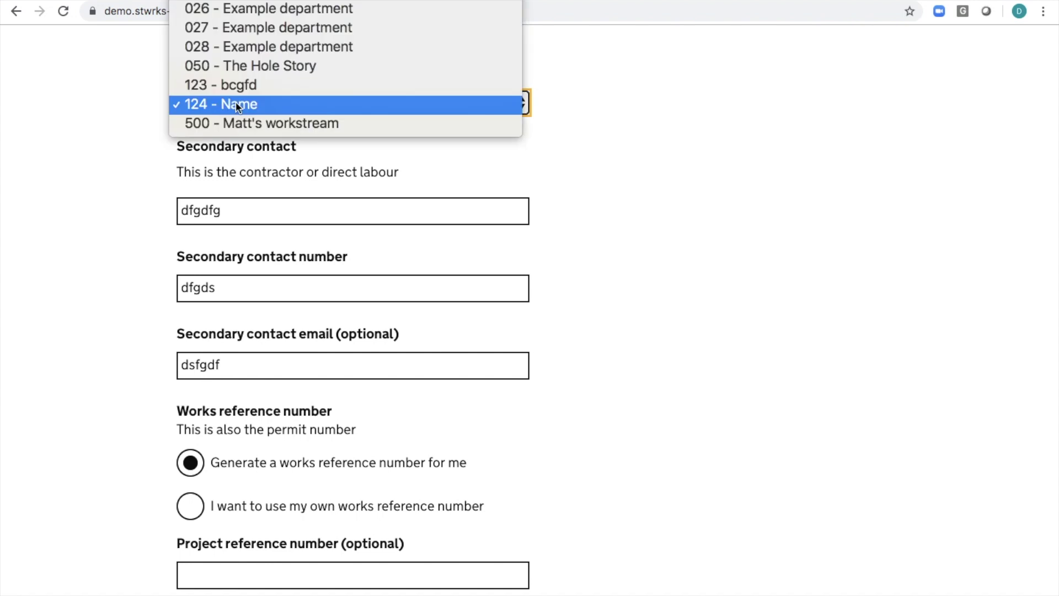
{"action": "left_click", "coordinate": [223, 66]}
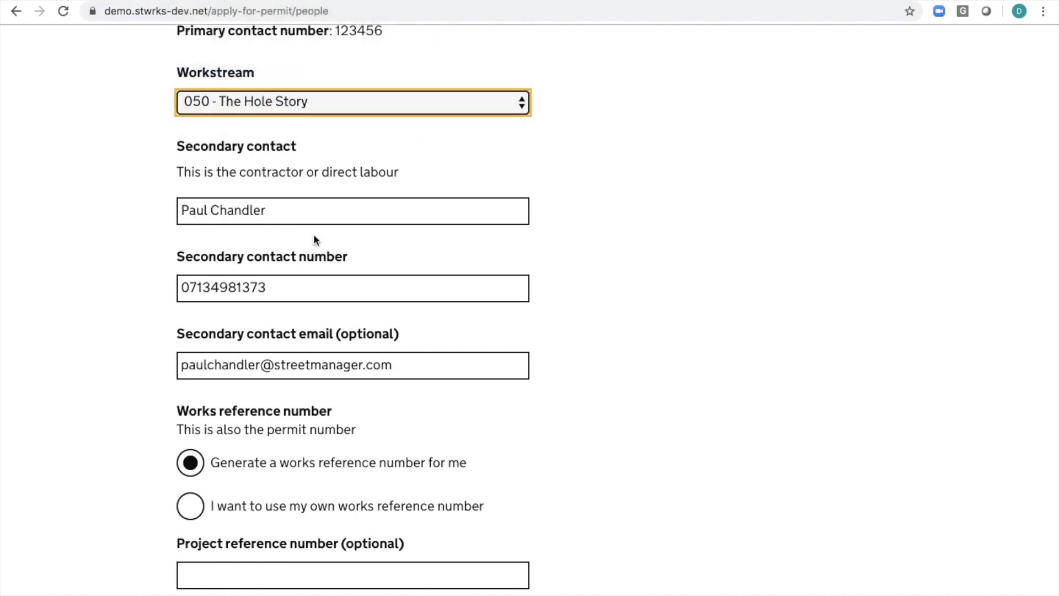
{"action": "left_click", "coordinate": [297, 286]}
{"action": "key", "text": "BackSpace"}
{"action": "key", "text": "BackSpace"}
{"action": "key", "text": "BackSpace"}
{"action": "key", "text": "BackSpace"}
{"action": "key", "text": "BackSpace"}
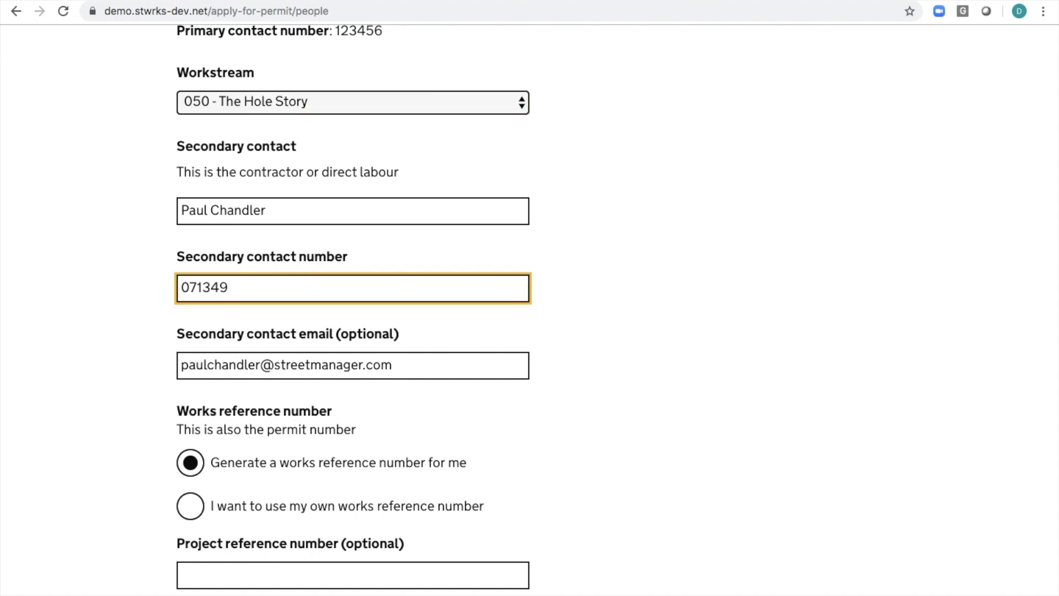
{"action": "type", "text": "765121"}
{"action": "left_click", "coordinate": [584, 305]}
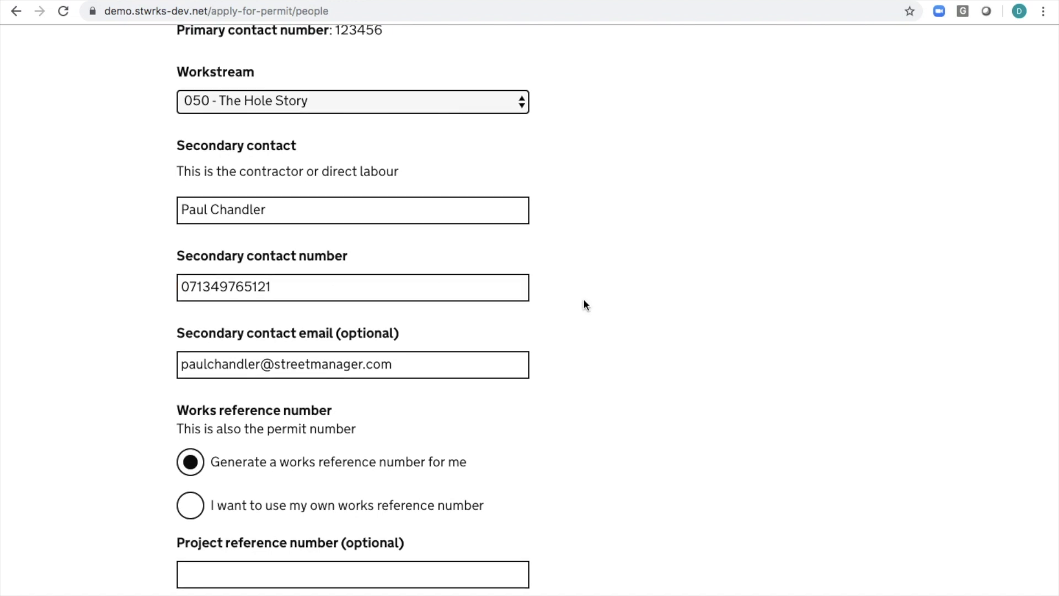
{"action": "scroll", "coordinate": [583, 305], "scroll_direction": "down", "scroll_amount": 2}
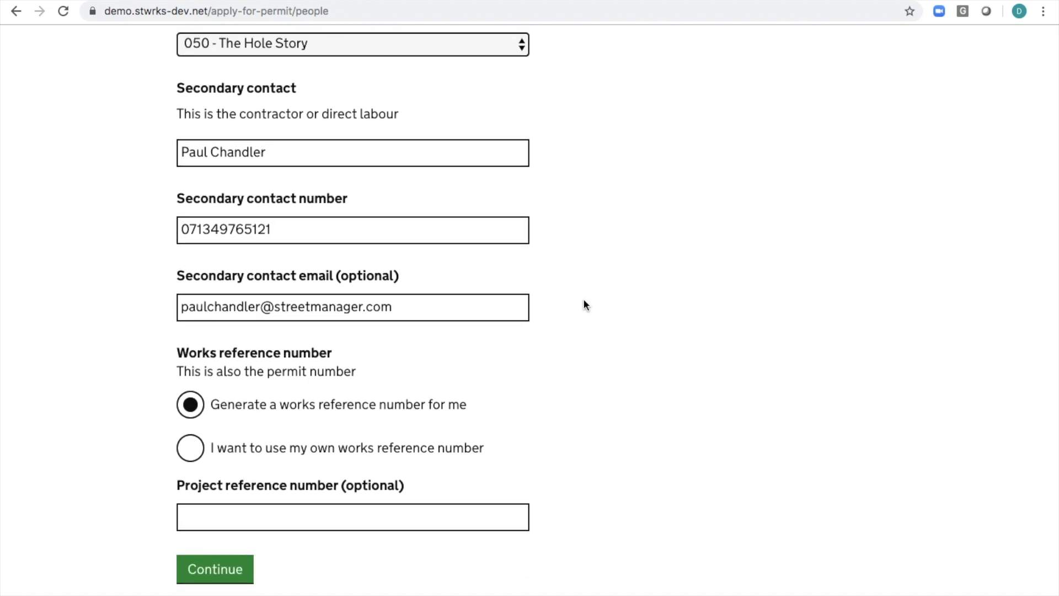
{"action": "scroll", "coordinate": [584, 305], "scroll_direction": "down", "scroll_amount": 1}
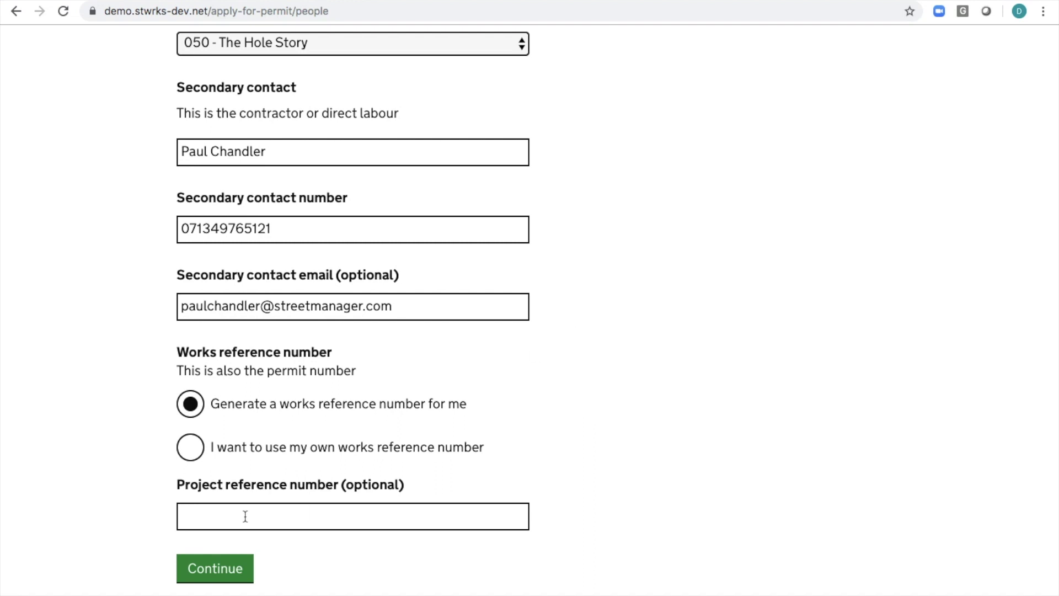
{"action": "left_click", "coordinate": [217, 574]}
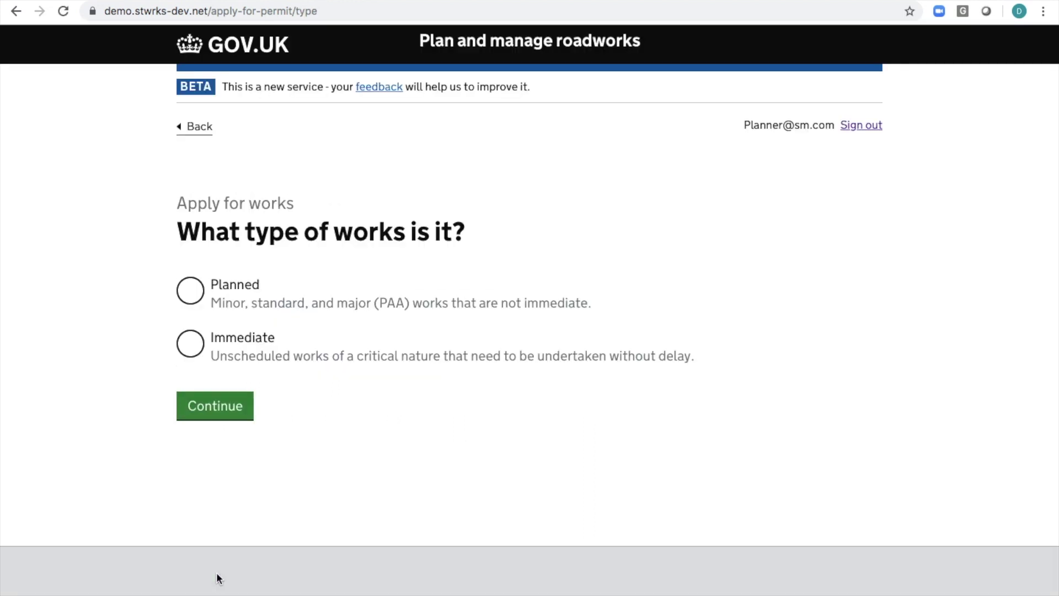